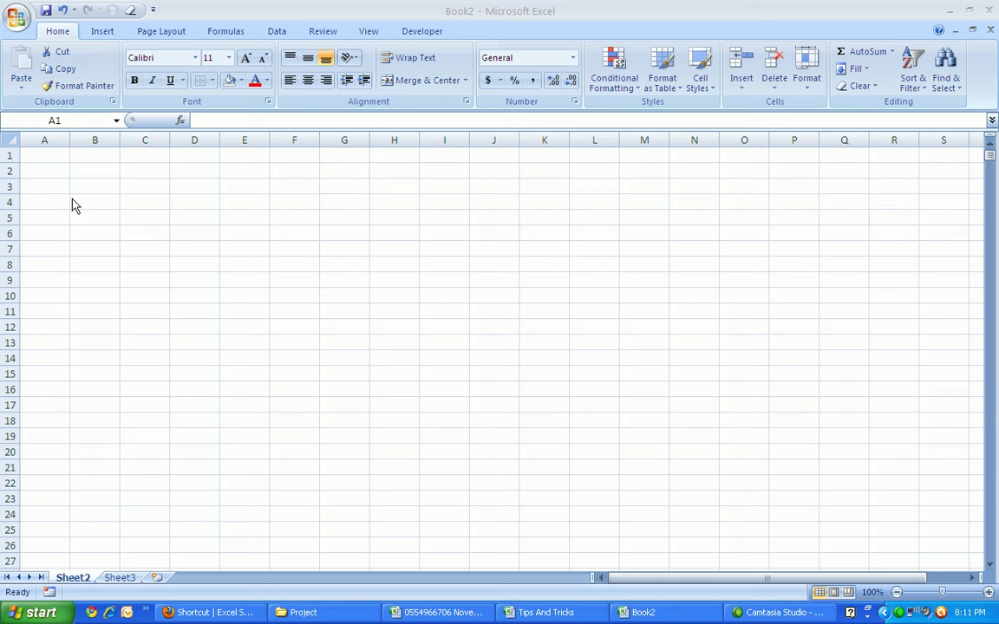
# Step: Enter 1 in A1 and 2 in A2, and fill the number series down to 100 in A100
pyautogui.click(48, 154)
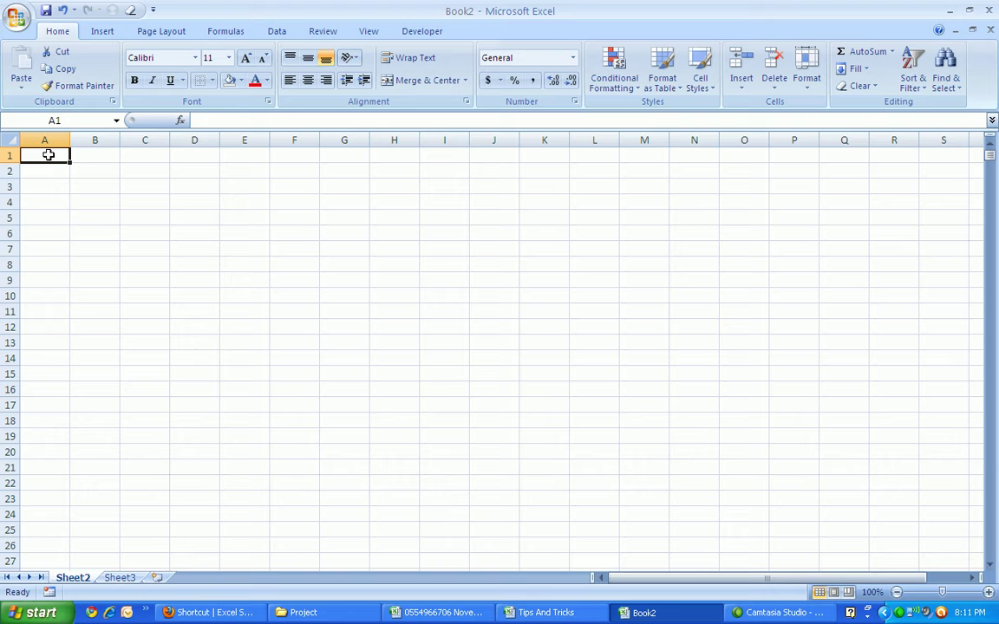
pyautogui.write('1')
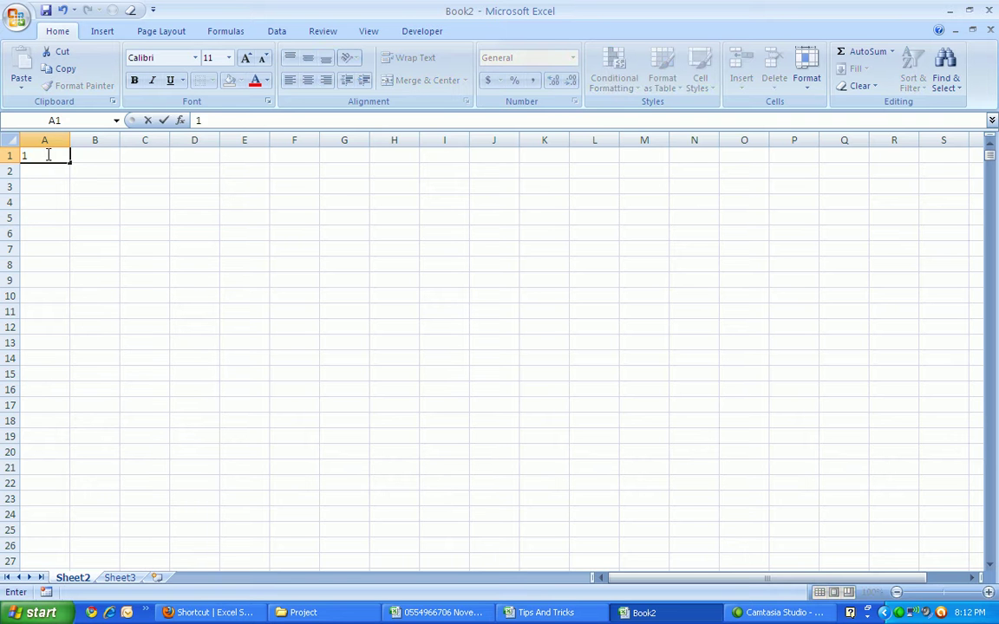
pyautogui.press('Return')
pyautogui.write('2')
pyautogui.press('Return')
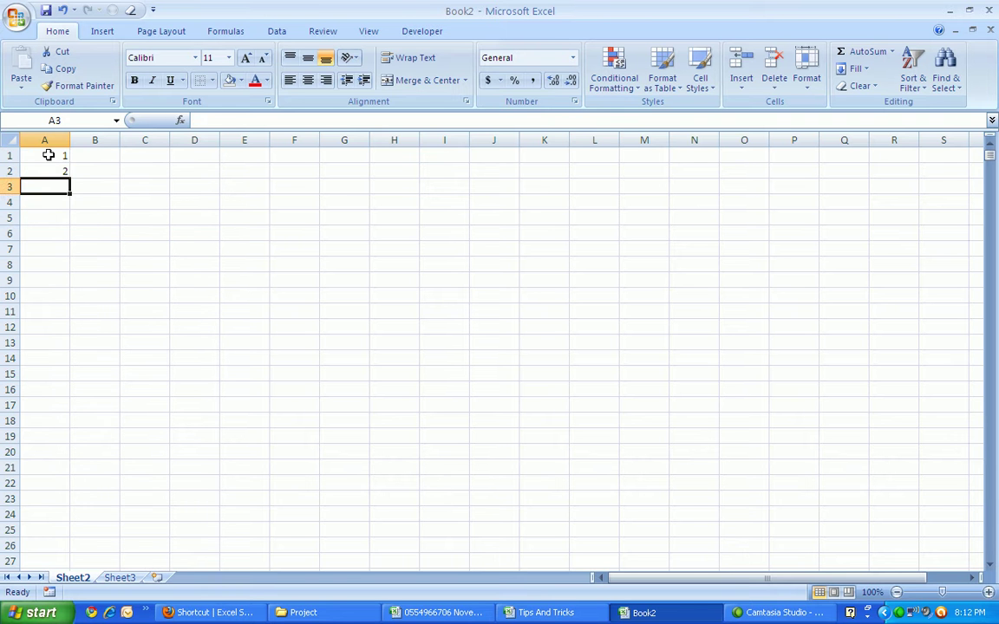
pyautogui.moveTo(48, 156); pyautogui.dragTo(59, 421)
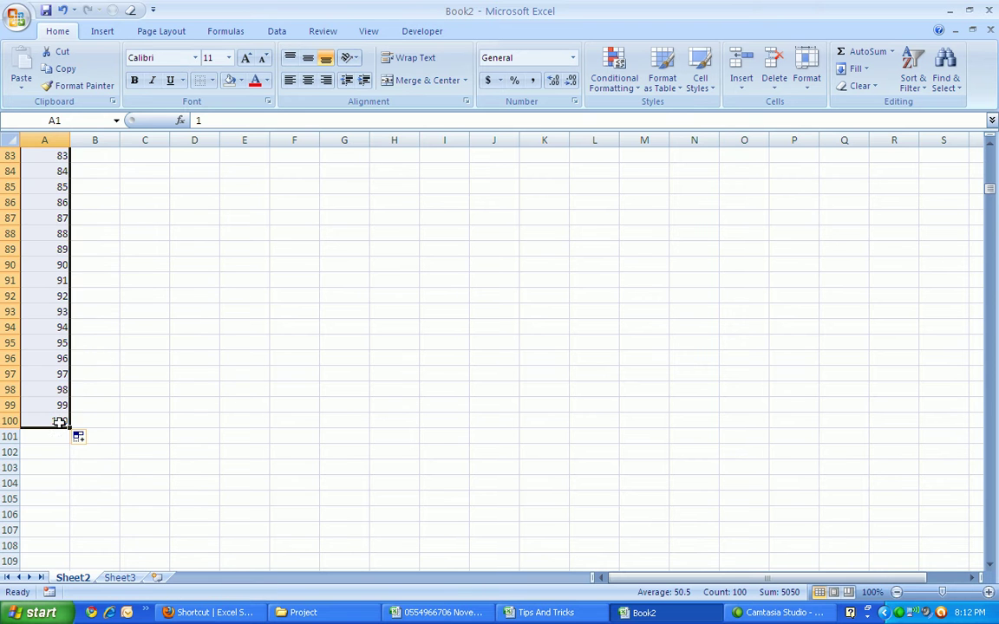
pyautogui.click(41, 296)
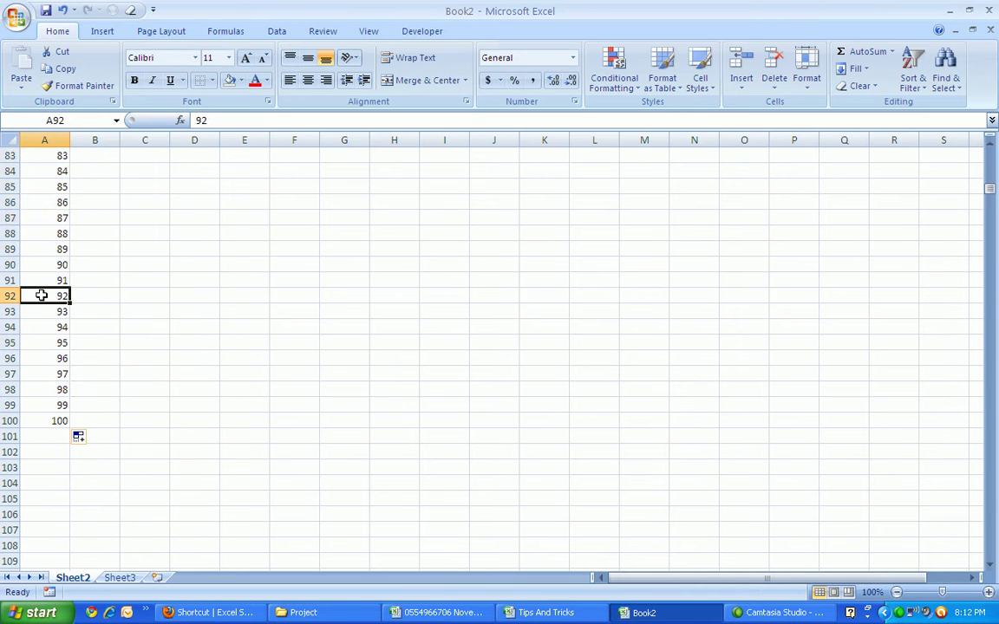
# Step: Enter 1 in B1 and fill it down as an incrementing series to 100 in B100
pyautogui.hotkey('ctrl', 'Home')
pyautogui.press('Right')
pyautogui.write('1')
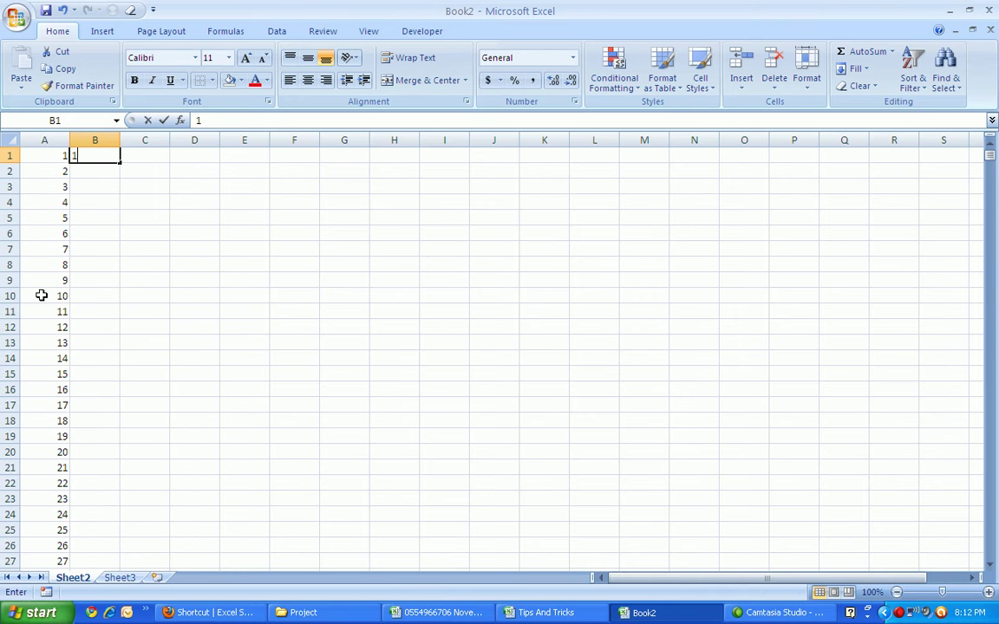
pyautogui.press('Return')
pyautogui.click(99, 153)
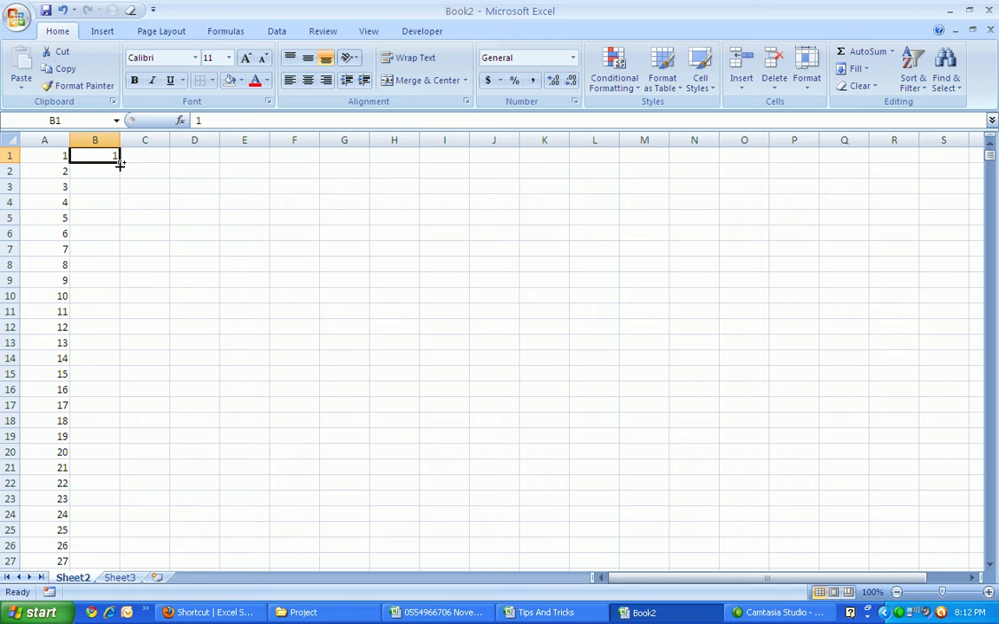
pyautogui.moveTo(120, 164); pyautogui.dragTo(131, 550)
pyautogui.scroll(4, 107, 284)
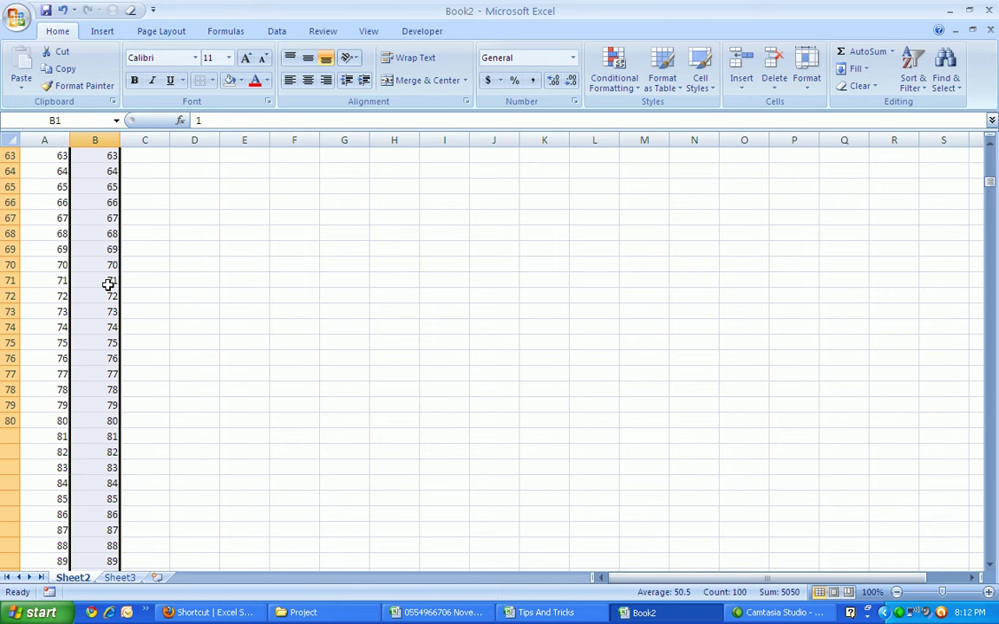
pyautogui.scroll(13, 108, 284)
pyautogui.scroll(8, 108, 285)
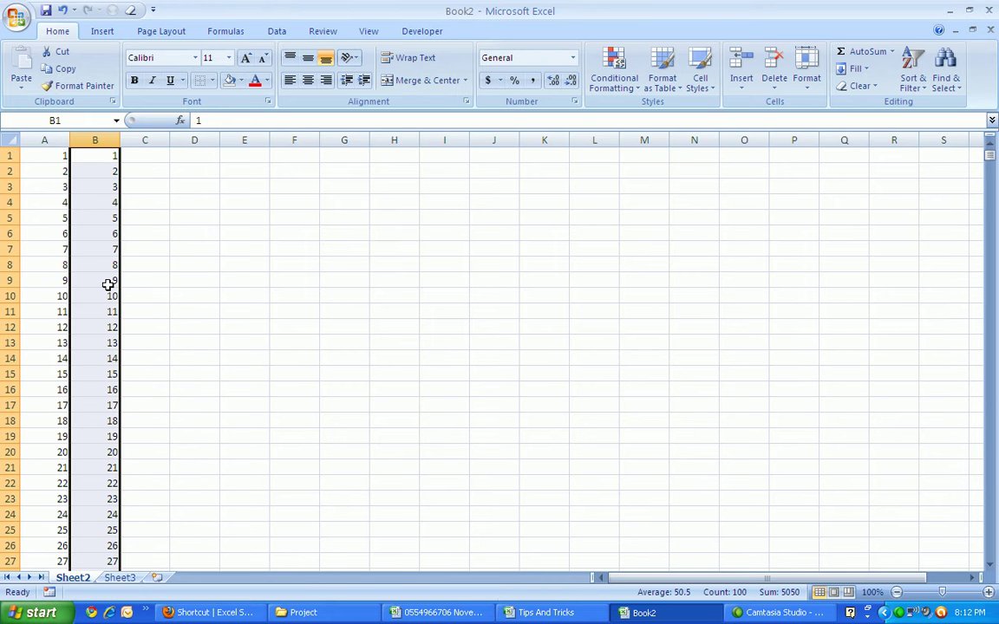
# Step: Enter 1 in C1 as the starting value of a third number series
pyautogui.click(144, 156)
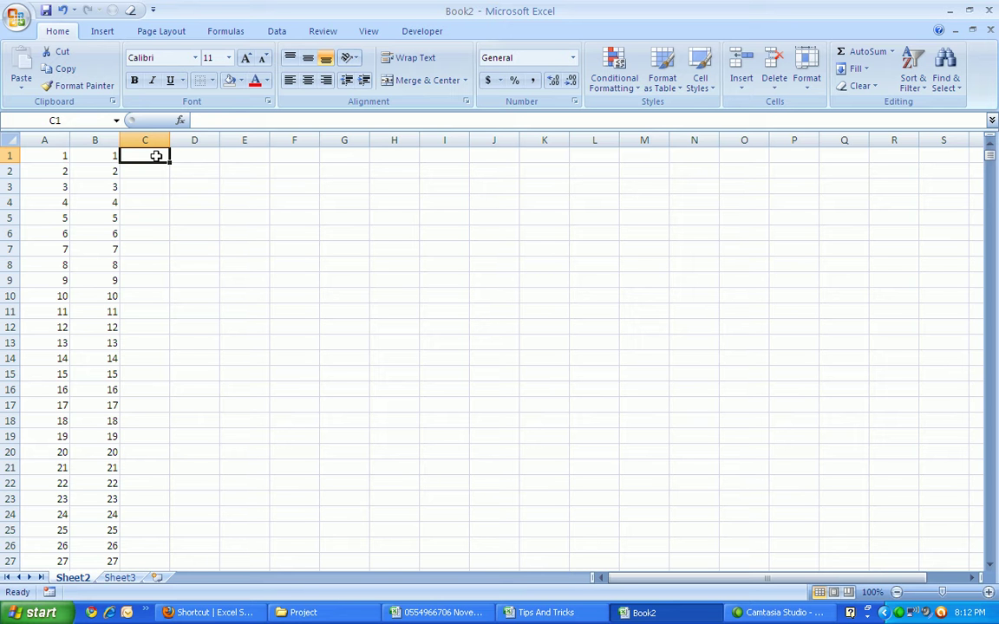
pyautogui.write('1')
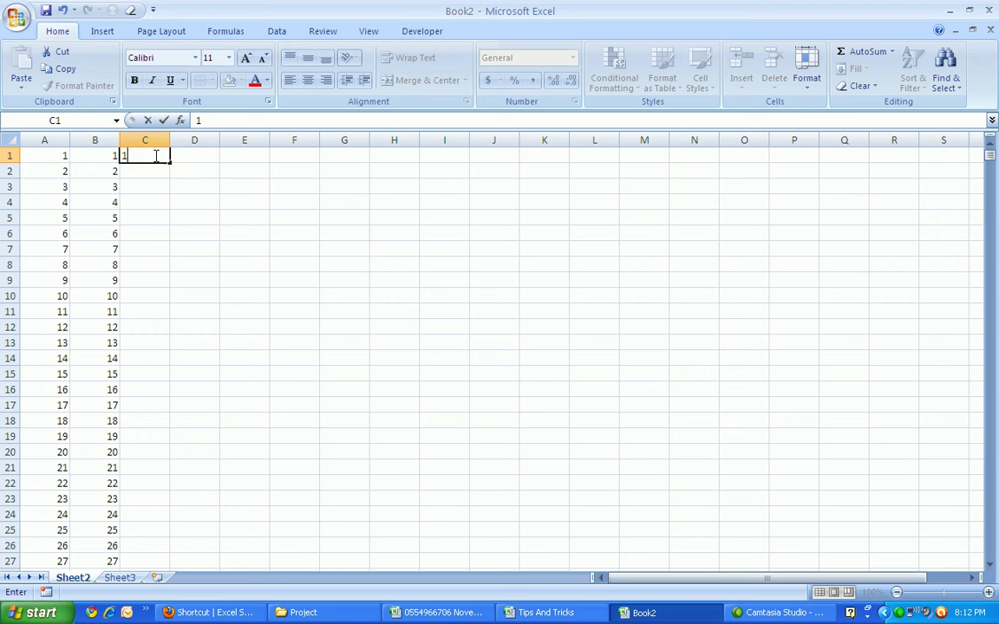
pyautogui.press('Return')
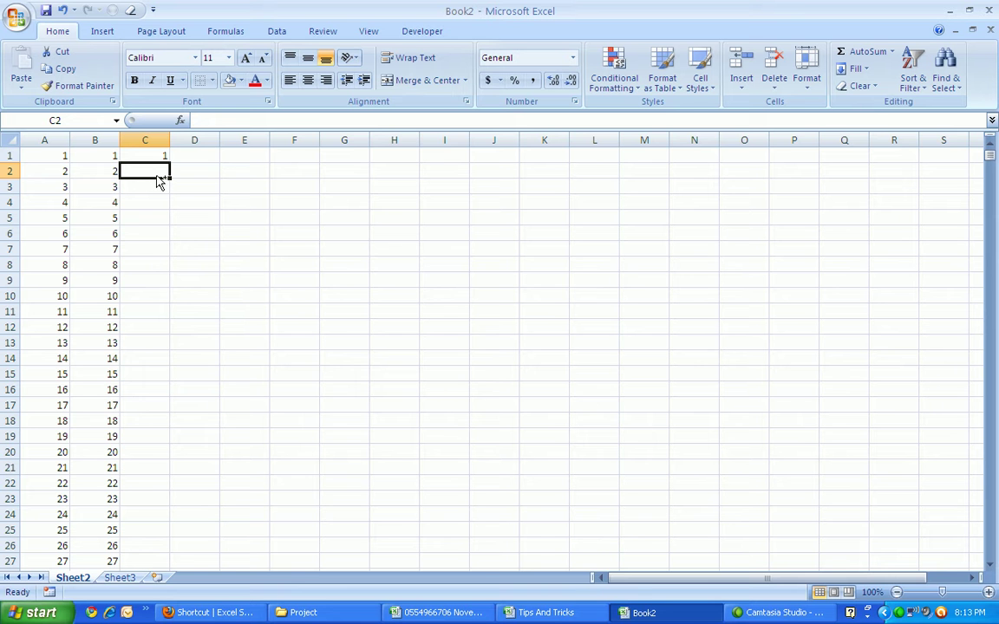
# Step: Select C2:C100 using Go To with reference C100, fill the whole range with the formula =C1+1, and check its end
pyautogui.press('F5')
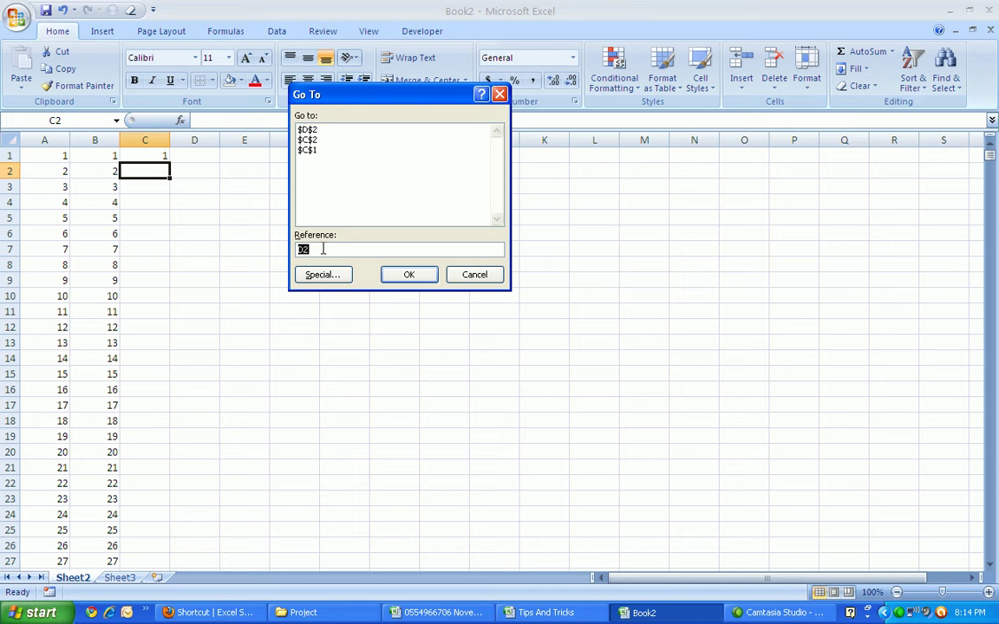
pyautogui.write('c100')
pyautogui.hotkey('shift', 'Return')
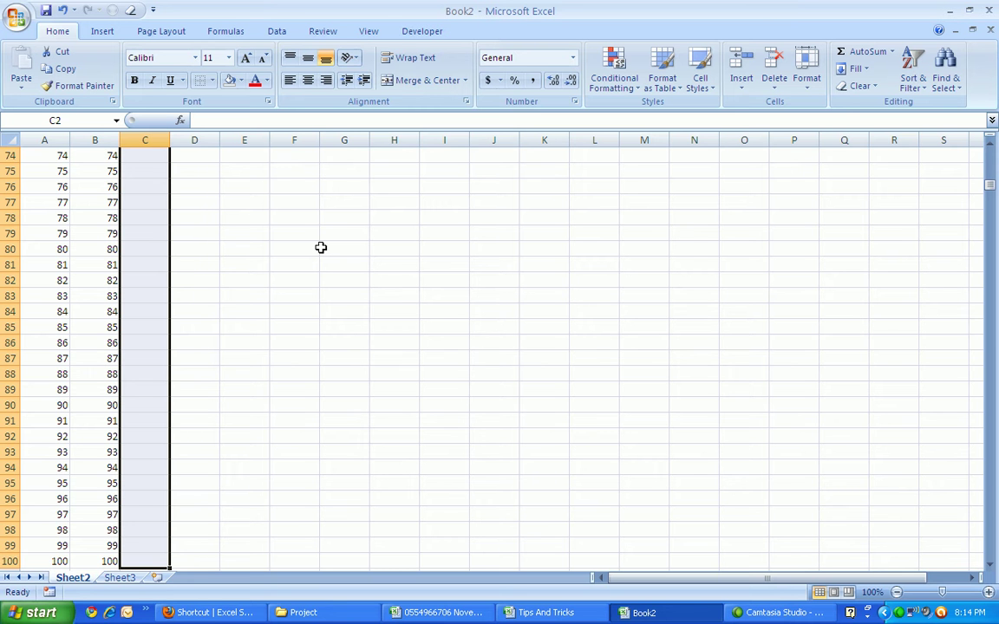
pyautogui.write('=')
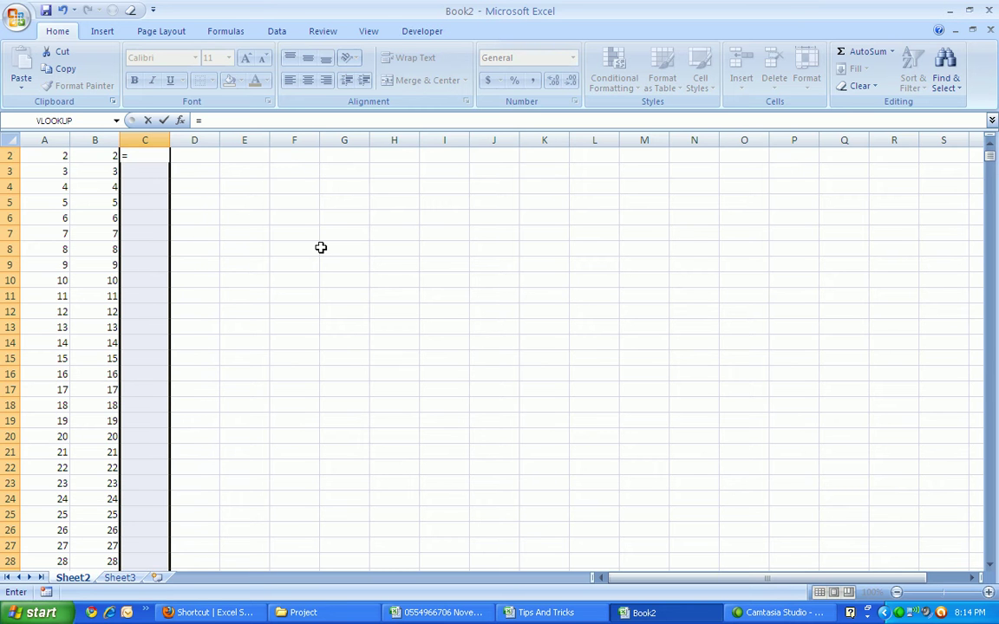
pyautogui.press('Up')
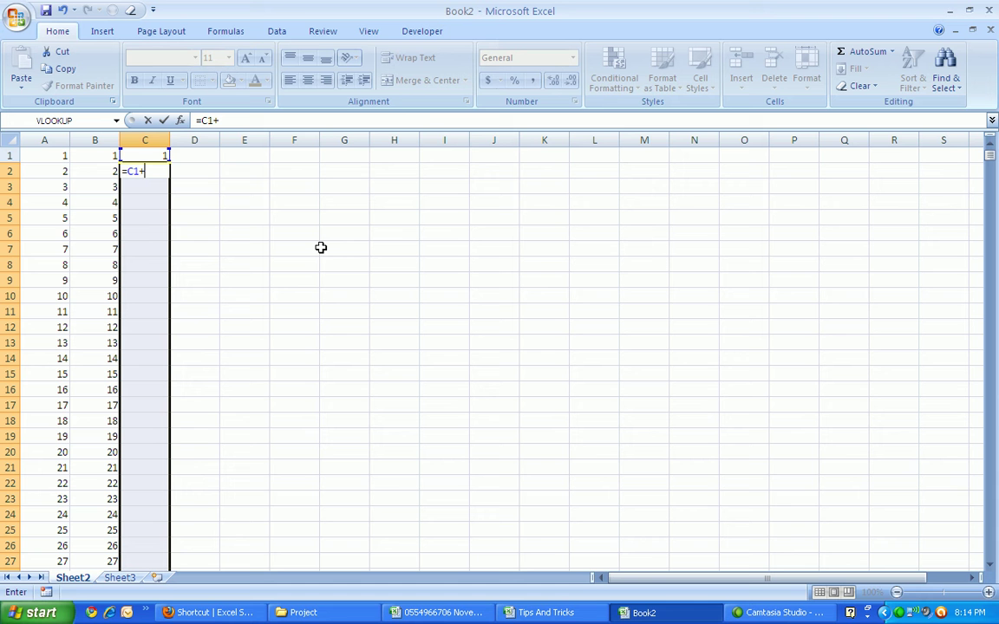
pyautogui.write('1')
pyautogui.hotkey('ctrl', 'Return')
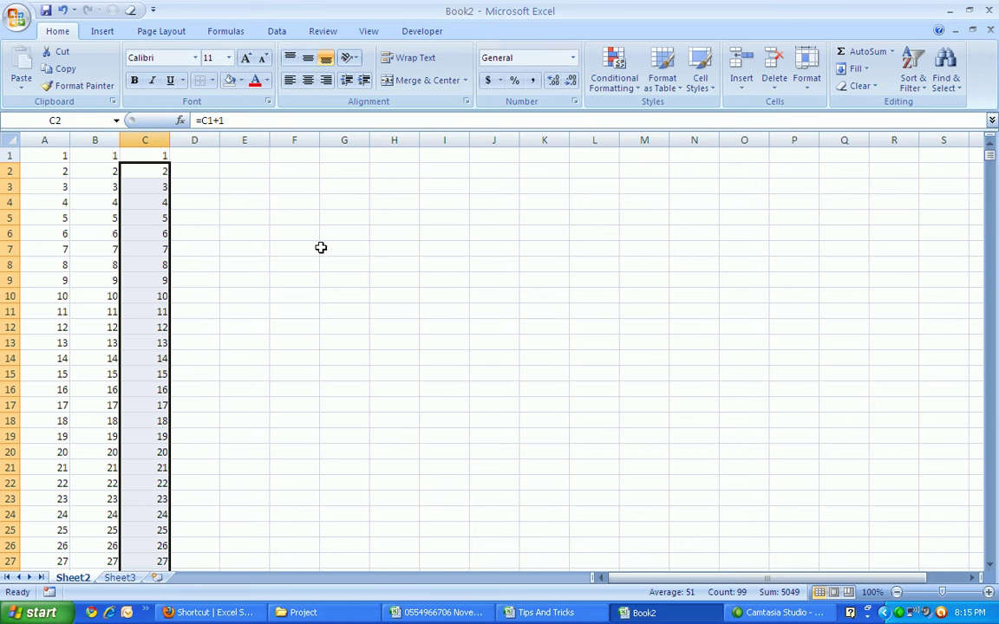
pyautogui.press('Down')
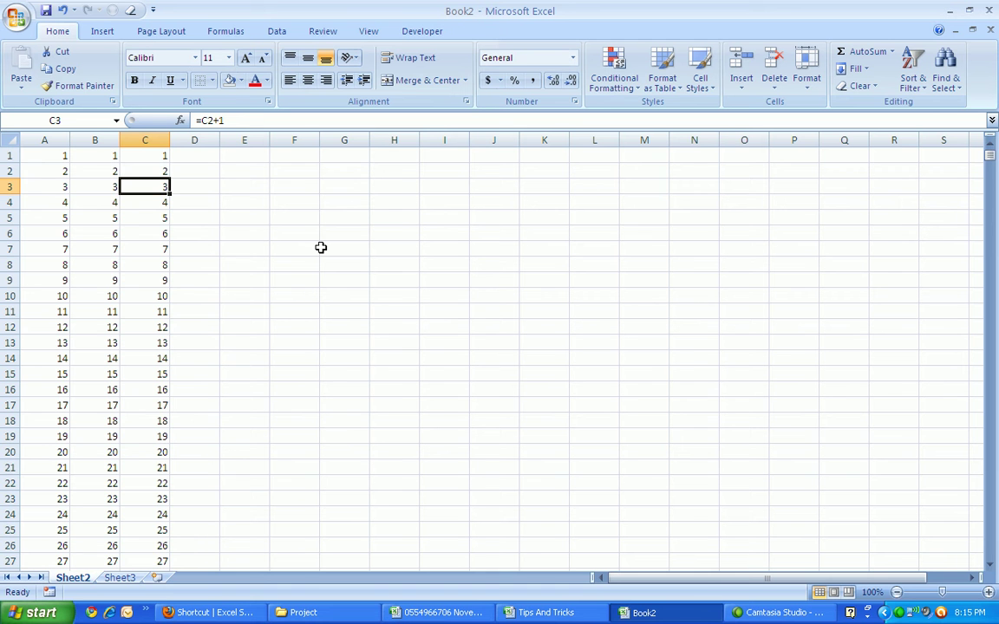
pyautogui.hotkey('ctrl', 'Down')
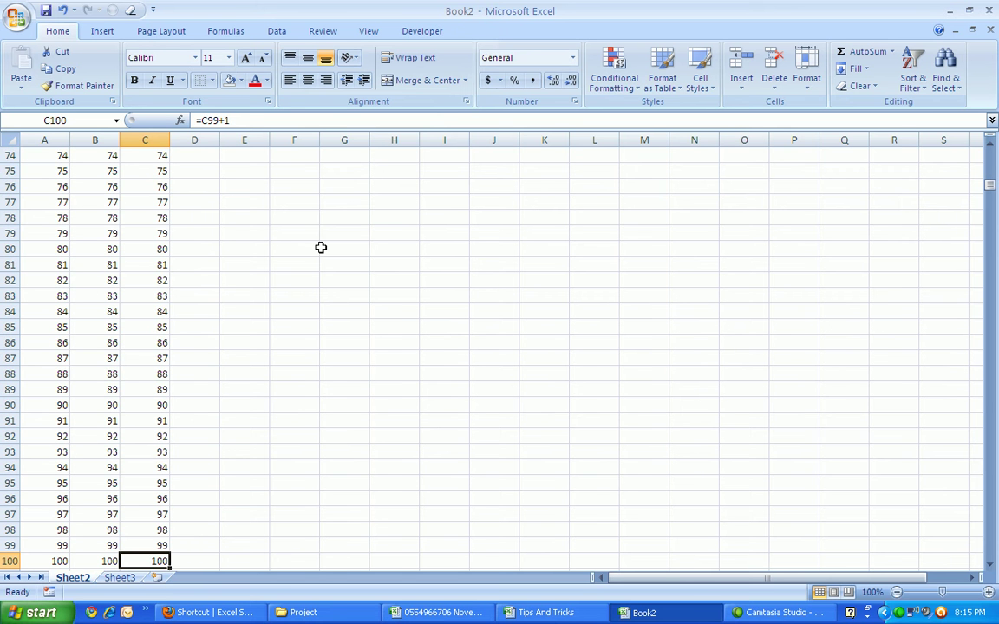
pyautogui.hotkey('ctrl', 'Up')
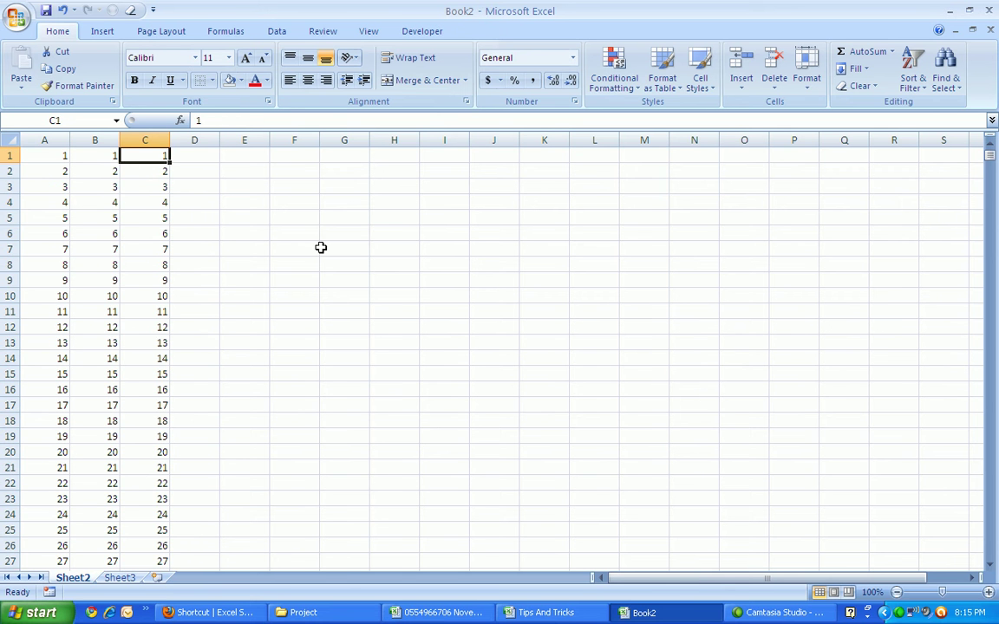
# Step: Enter 1 in D1 as the starting value of a fourth number series
pyautogui.press('Right')
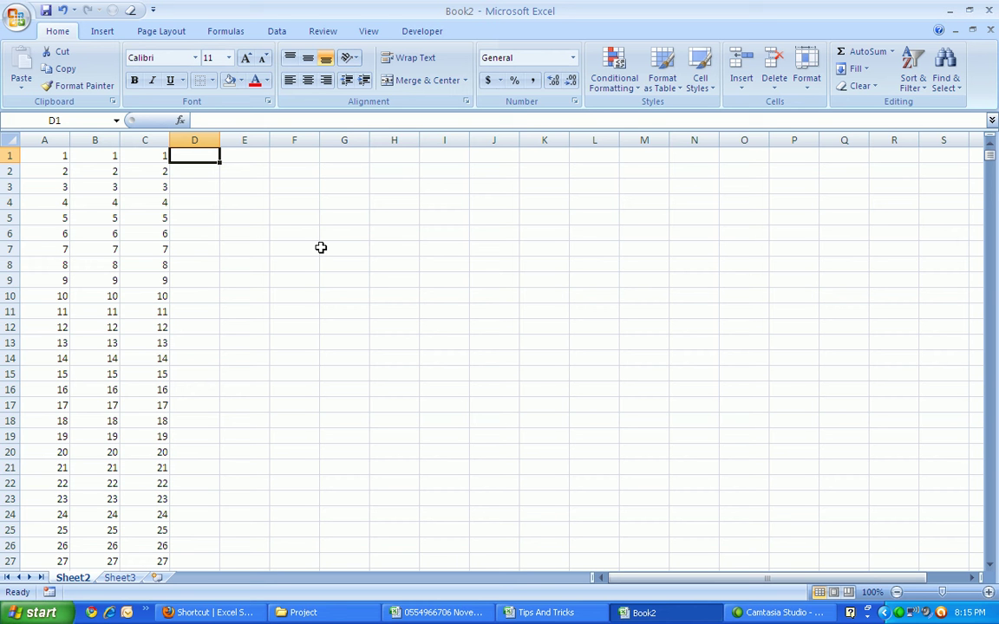
pyautogui.write('1')
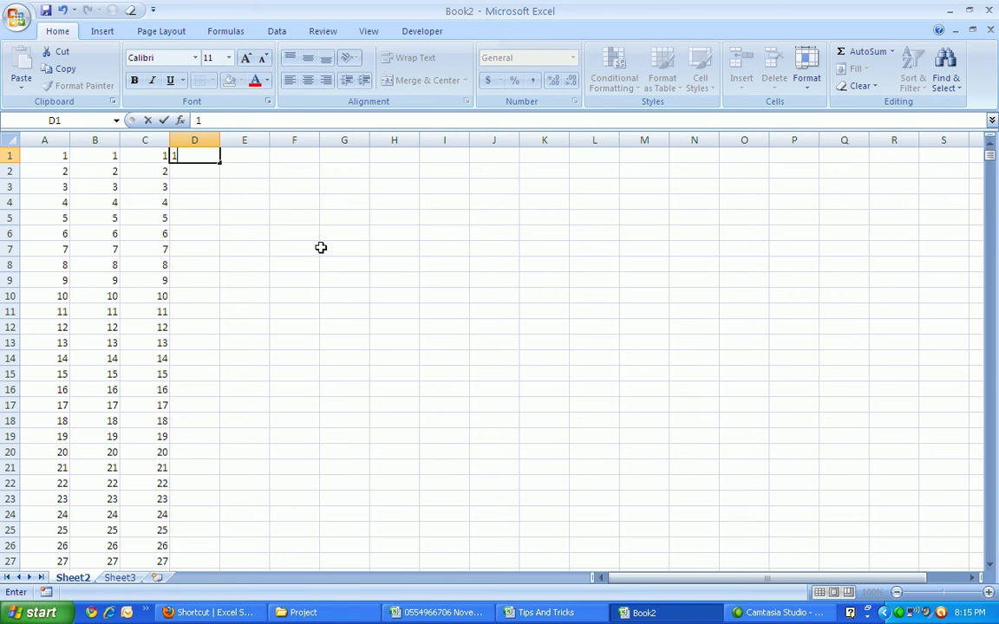
pyautogui.press('Return')
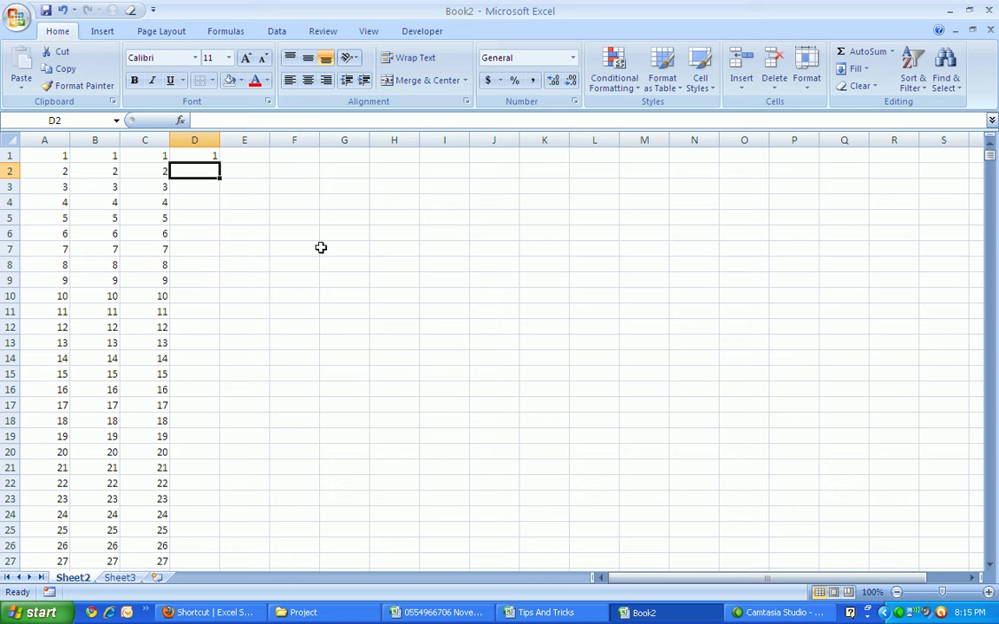
# Step: Select D2:D10000 using Go To with reference D10000, fill the whole range with the formula =D1+1, and check its end
pyautogui.press('F5')
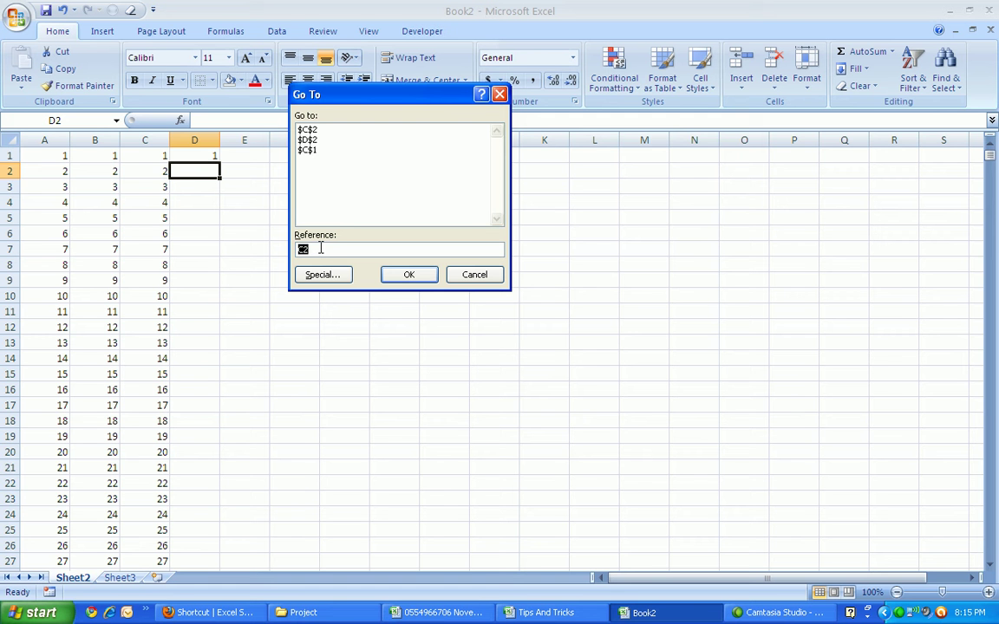
pyautogui.write('d10000')
pyautogui.hotkey('shift', 'Return')
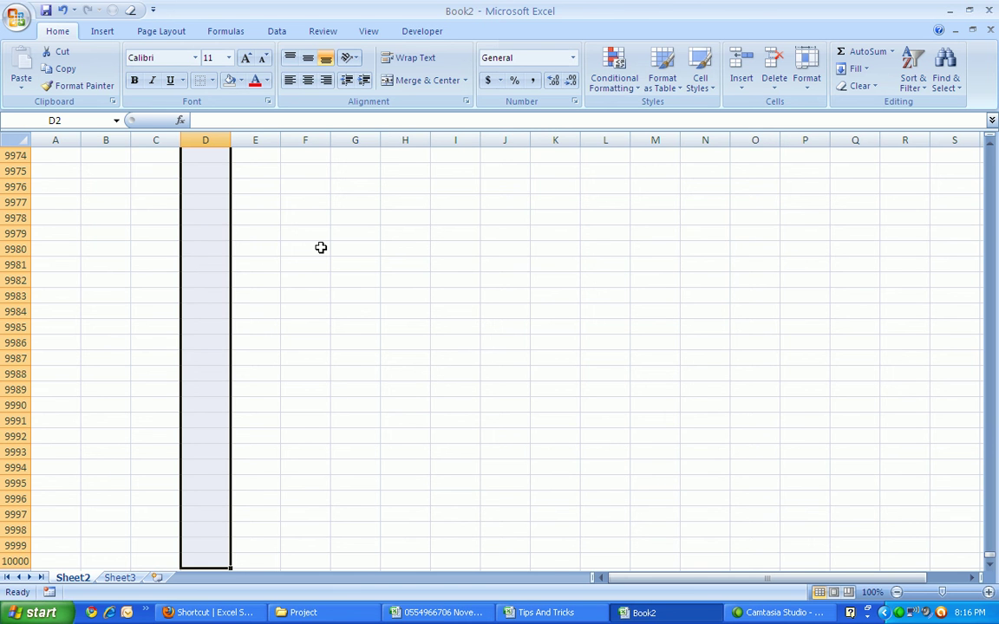
pyautogui.write('=')
pyautogui.press('Up')
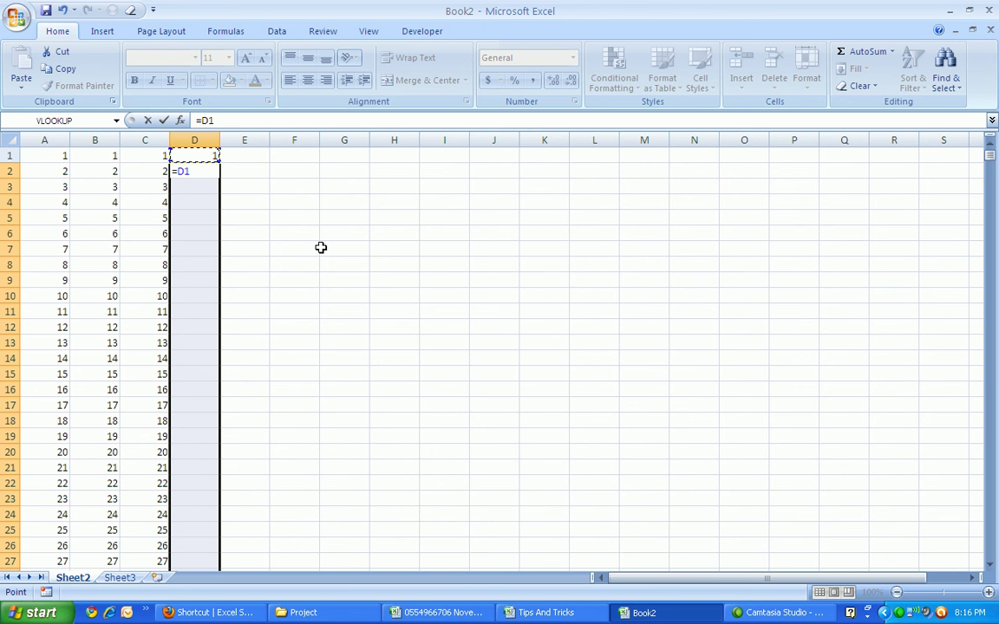
pyautogui.write('+1')
pyautogui.hotkey('ctrl', 'Return')
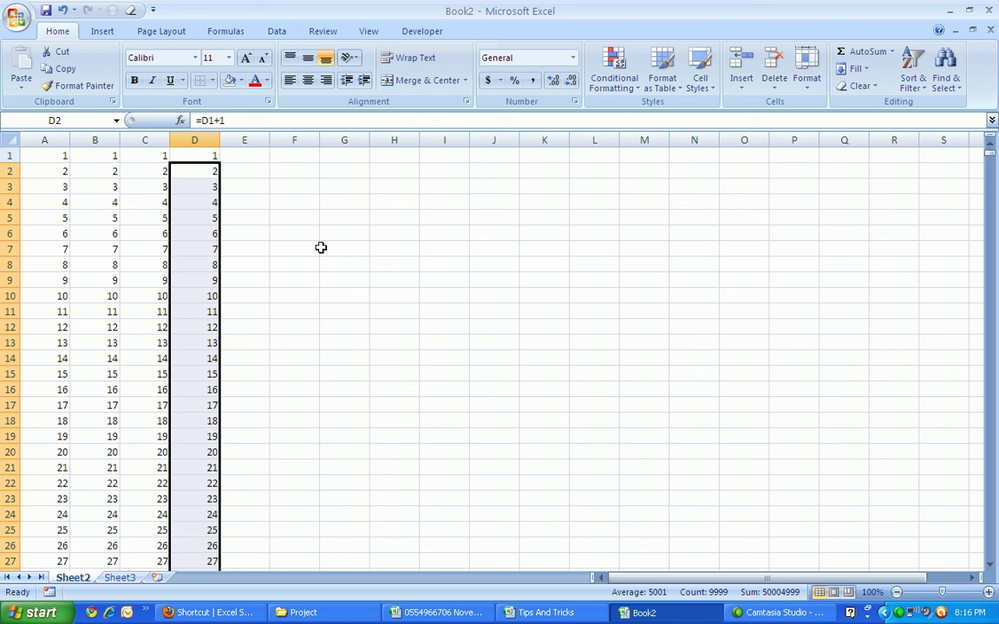
pyautogui.press('Down')
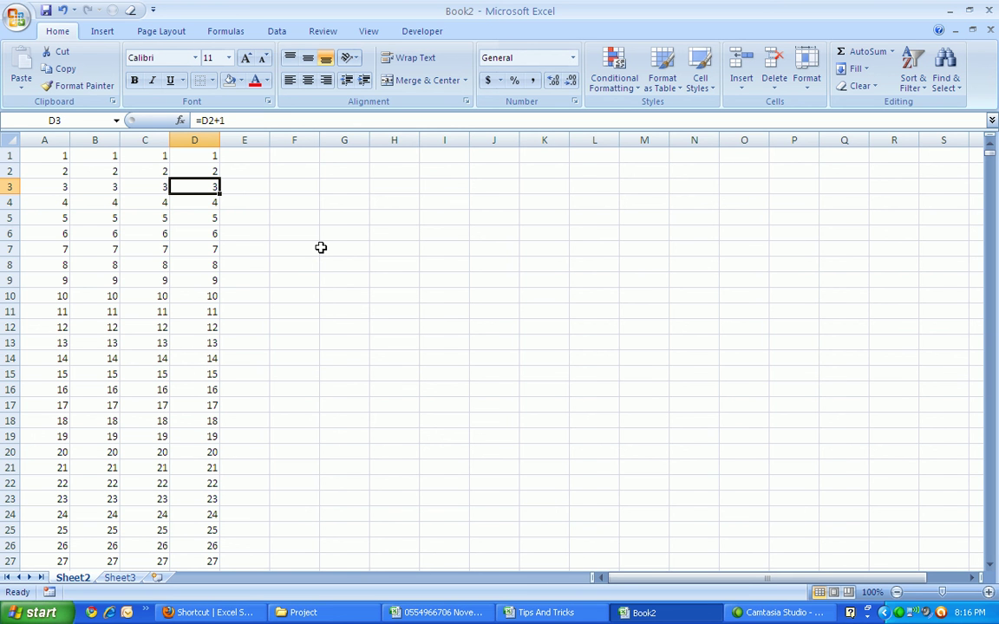
pyautogui.hotkey('ctrl', 'Down')
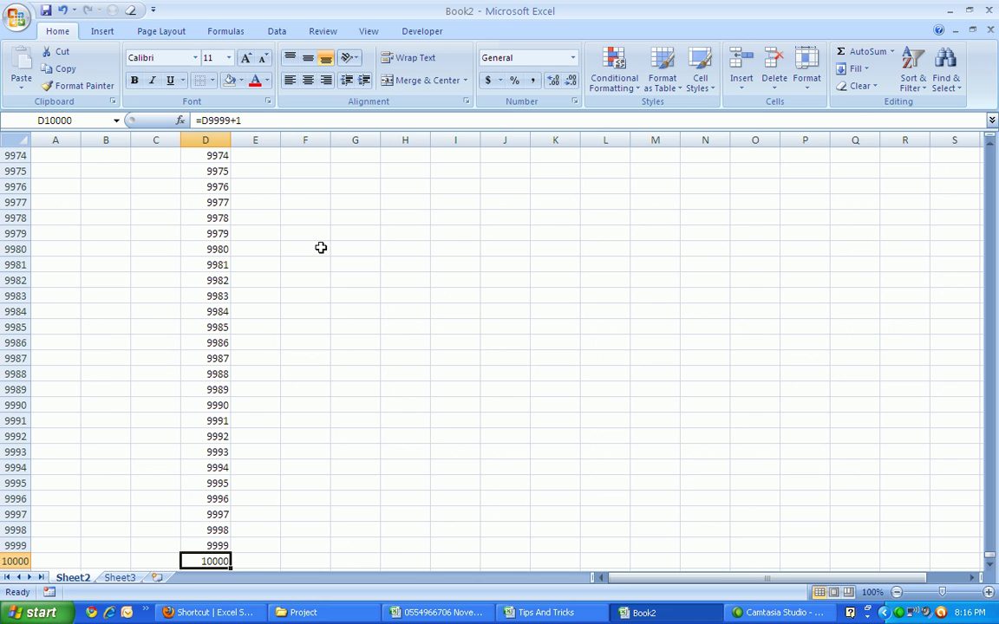
pyautogui.hotkey('ctrl', 'Up')
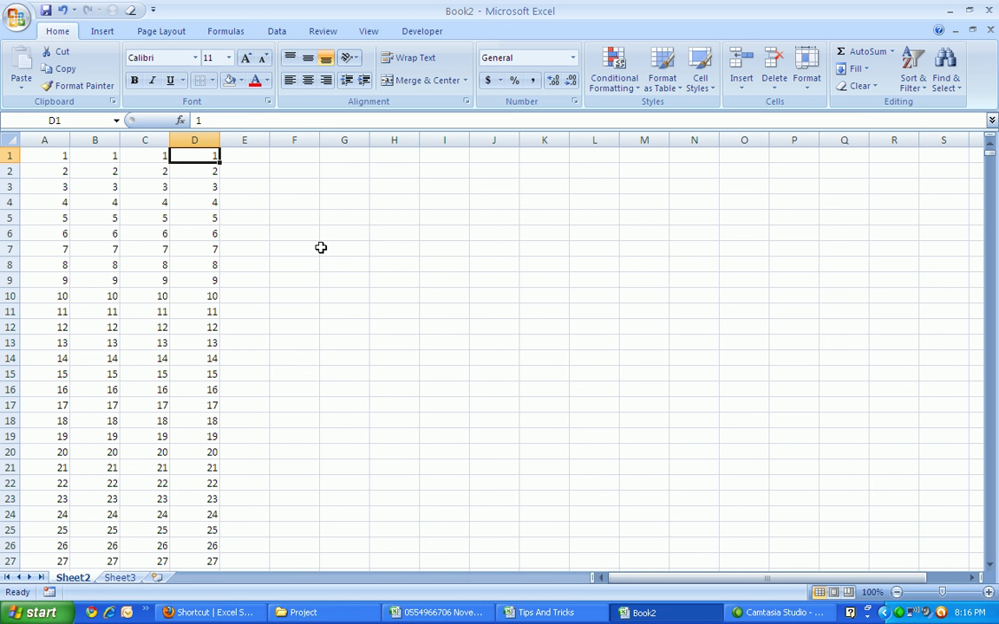
pyautogui.press('Down')
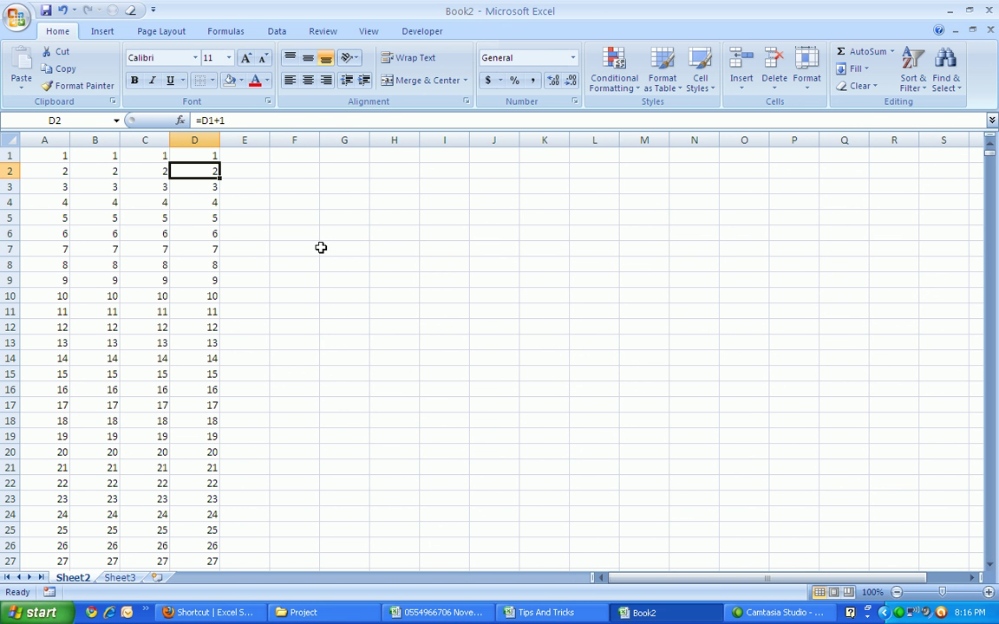